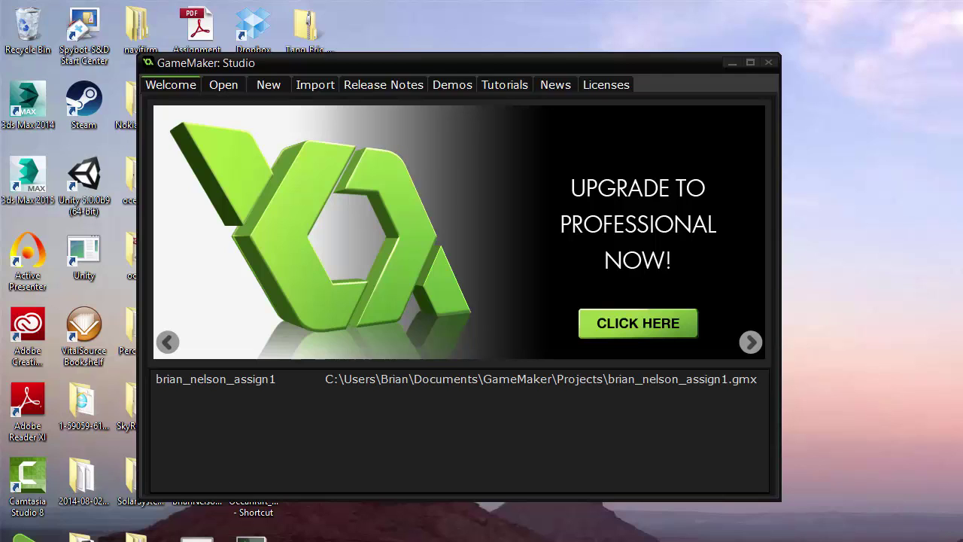
Create a new project named with the author's full name followed by "_assign2" in the default project directory
{"action": "left_click", "coordinate": [265, 84]}
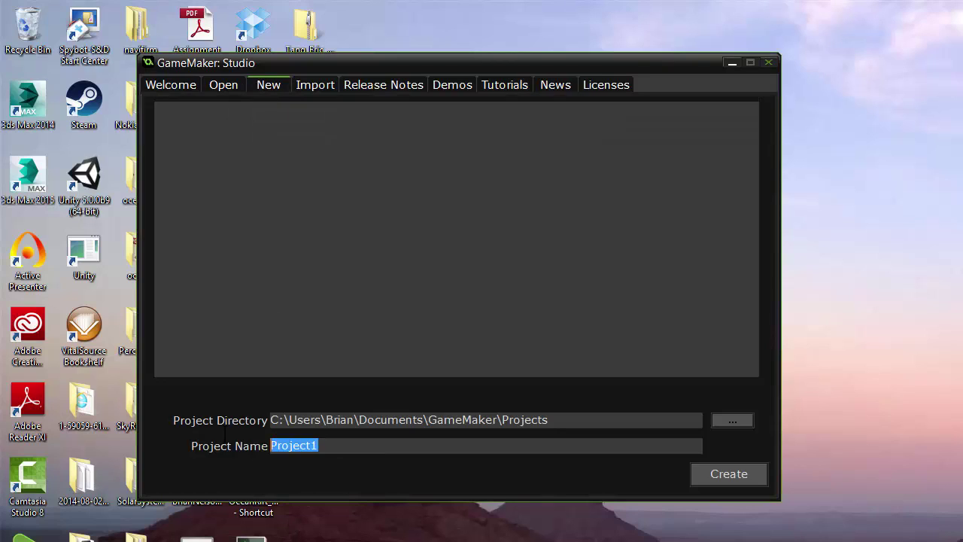
{"action": "type", "text": "Brian_"}
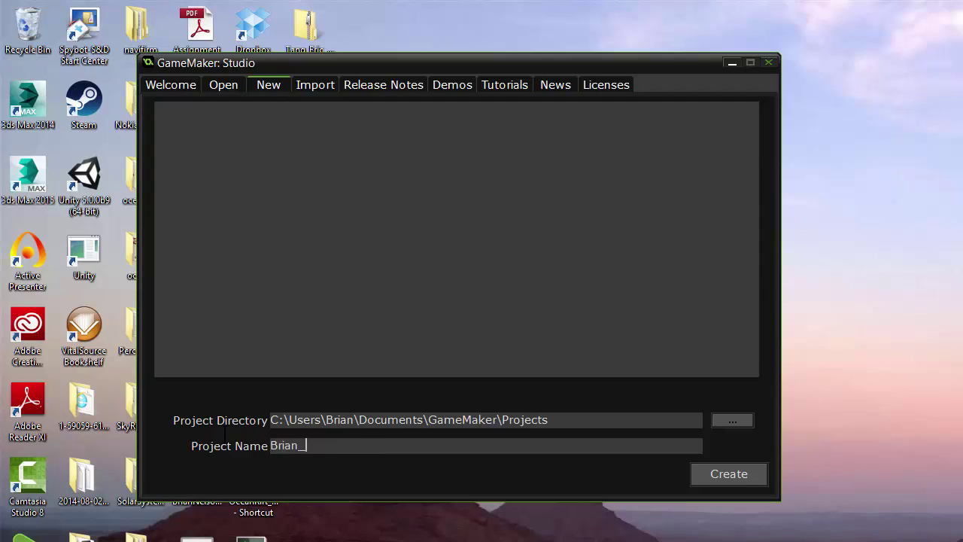
{"action": "type", "text": "Nelson_assign2"}
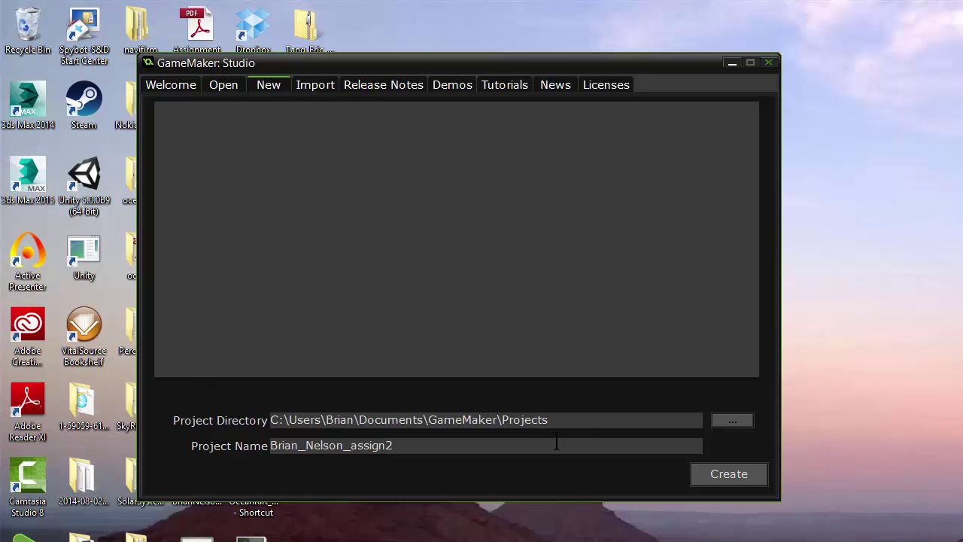
{"action": "left_click", "coordinate": [706, 472]}
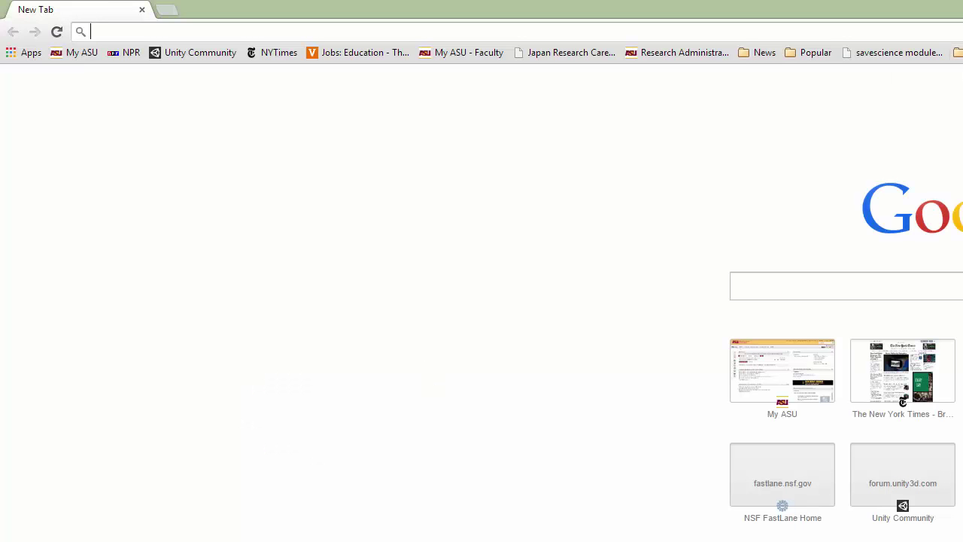
Sign in to My ASU in the browser with the saved credentials, and minimize the dragon-items folder window
{"action": "left_click", "coordinate": [71, 57]}
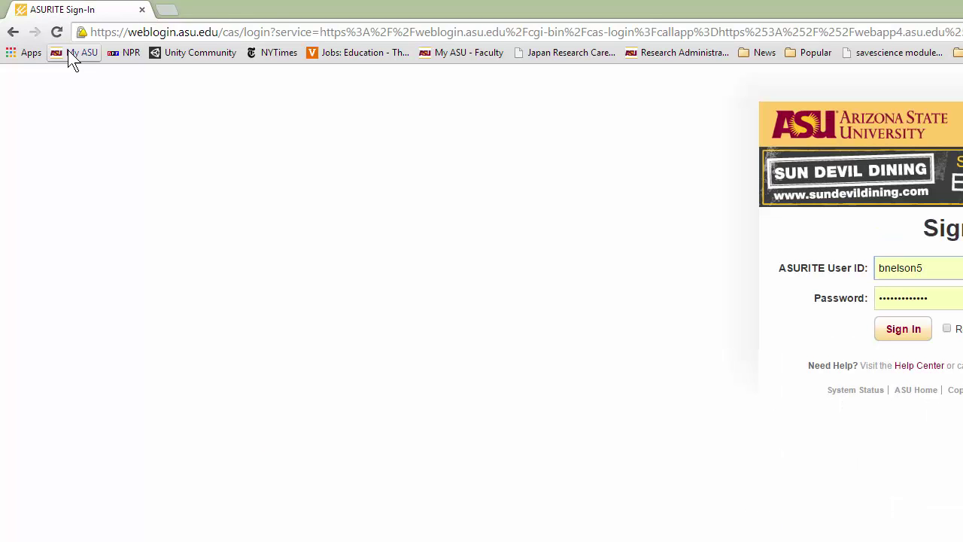
{"action": "left_click", "coordinate": [927, 339]}
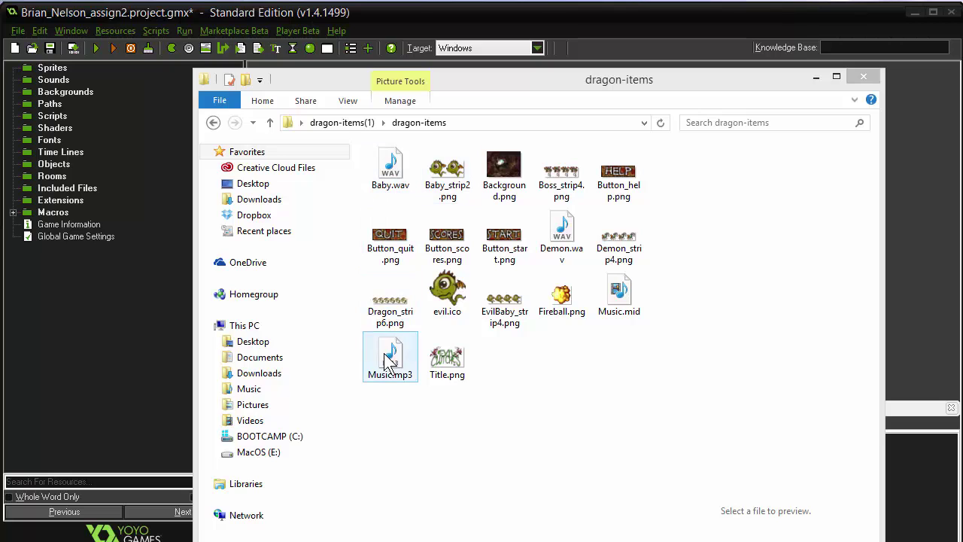
{"action": "left_click", "coordinate": [815, 79]}
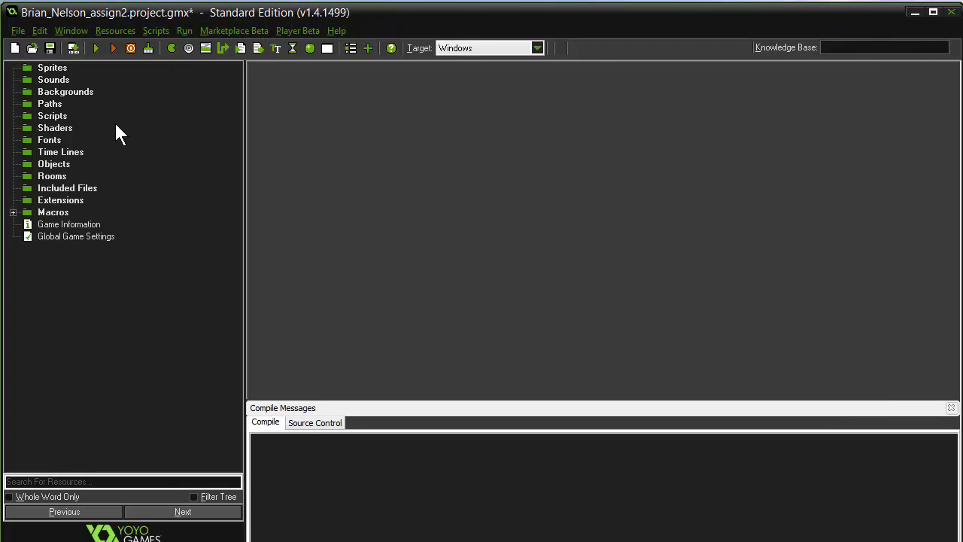
Create a sprite and load Baby_strip2.png from the dragon-items folder inside dragon-items(1) on the Desktop
{"action": "left_click", "coordinate": [173, 48]}
{"action": "left_click", "coordinate": [79, 63]}
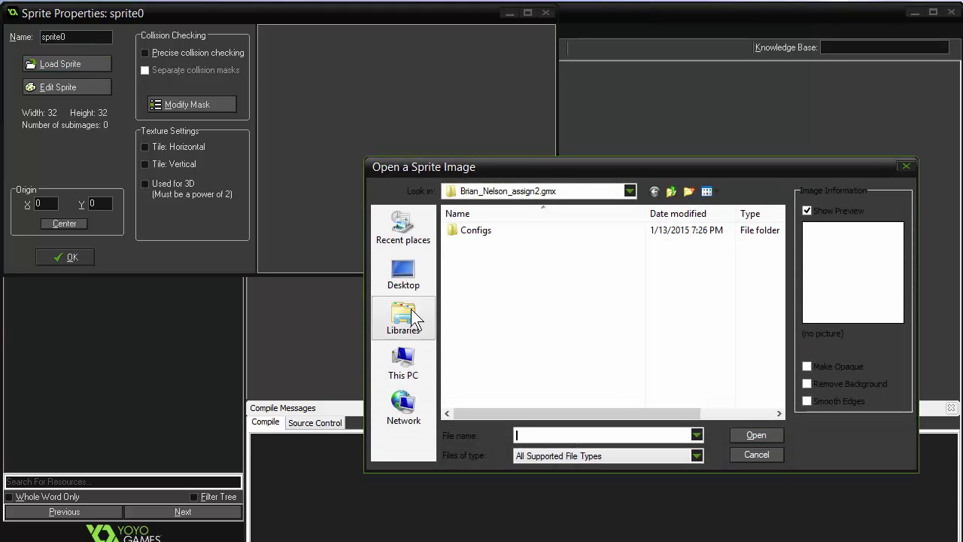
{"action": "left_click", "coordinate": [417, 282]}
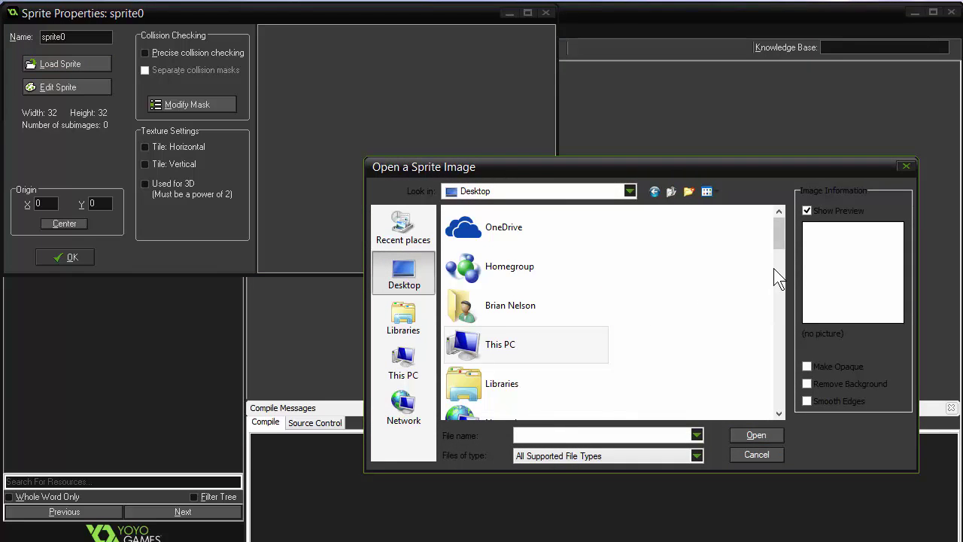
{"action": "left_click_drag", "start_coordinate": [781, 243], "coordinate": [742, 308]}
{"action": "double_click", "coordinate": [507, 271]}
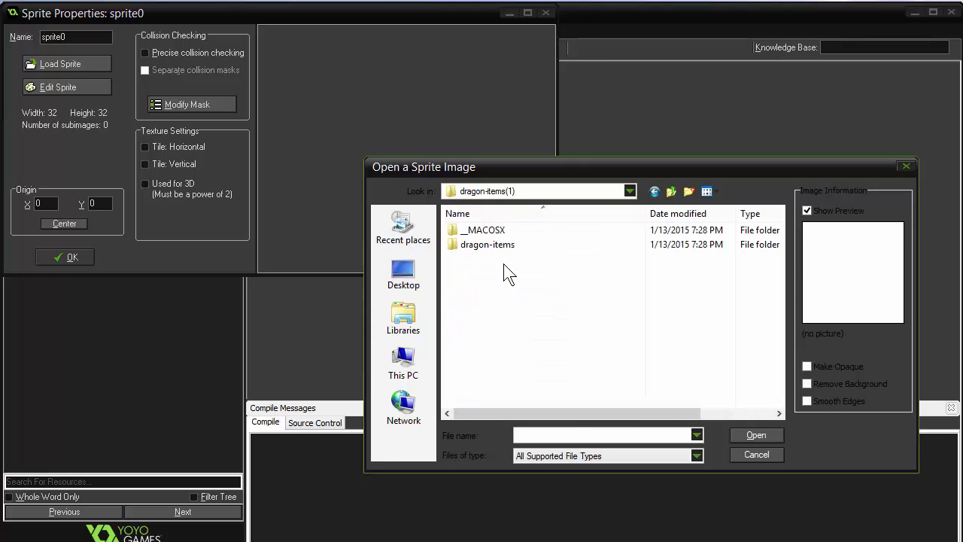
{"action": "double_click", "coordinate": [497, 245]}
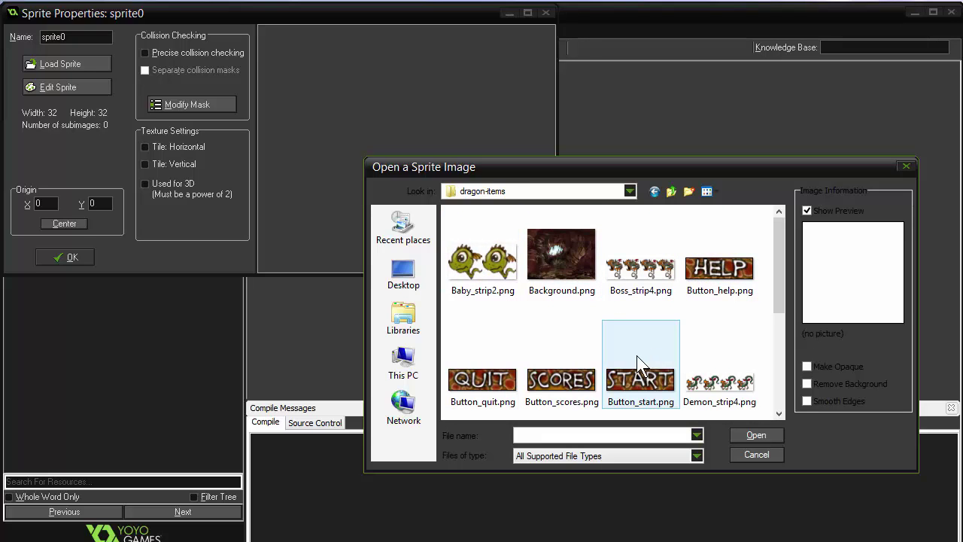
{"action": "left_click_drag", "start_coordinate": [777, 290], "coordinate": [770, 371]}
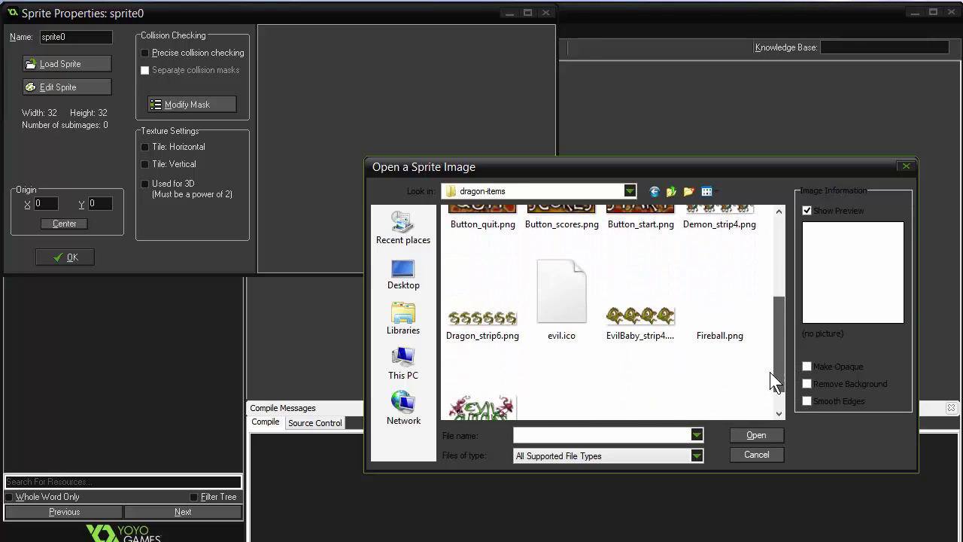
{"action": "scroll", "coordinate": [766, 379], "scroll_direction": "up", "scroll_amount": 3}
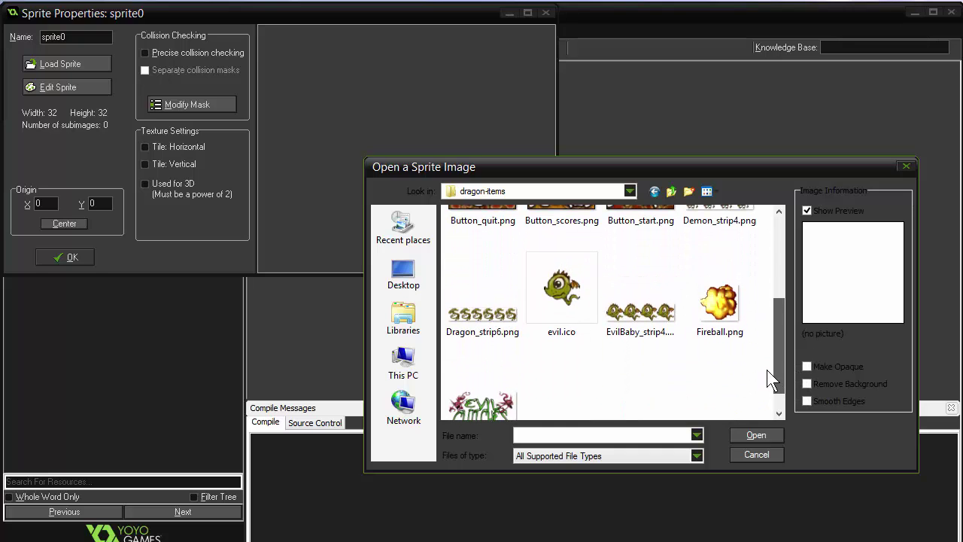
{"action": "scroll", "coordinate": [766, 304], "scroll_direction": "up", "scroll_amount": 2}
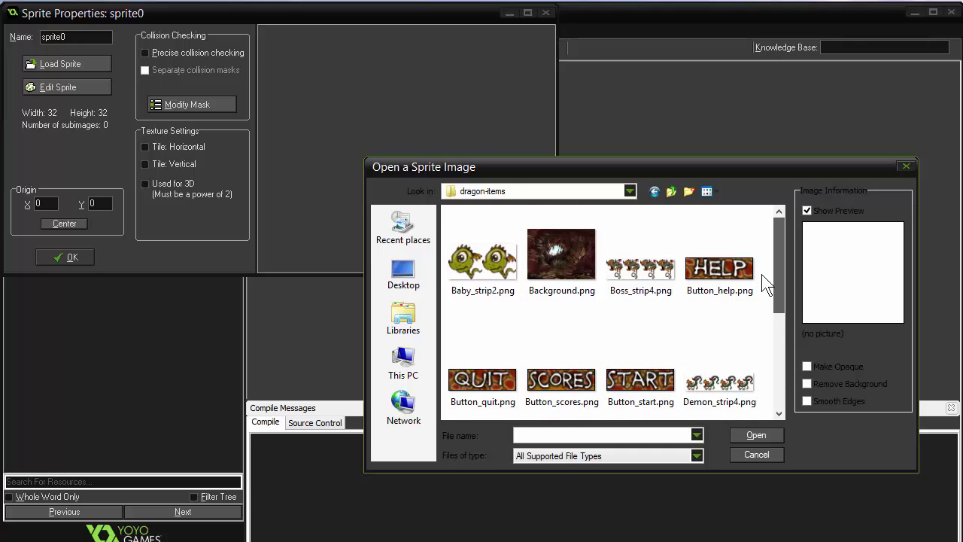
{"action": "left_click", "coordinate": [492, 263]}
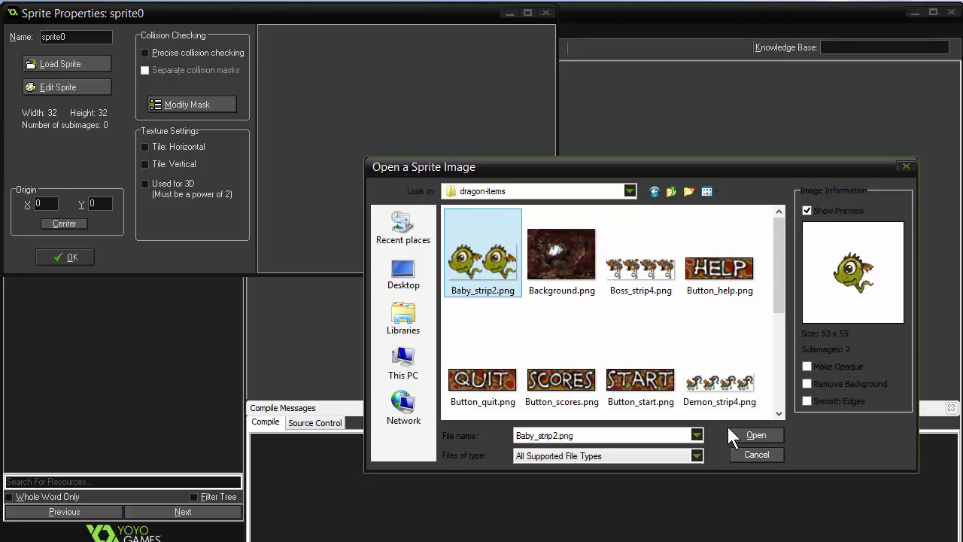
{"action": "left_click", "coordinate": [755, 441]}
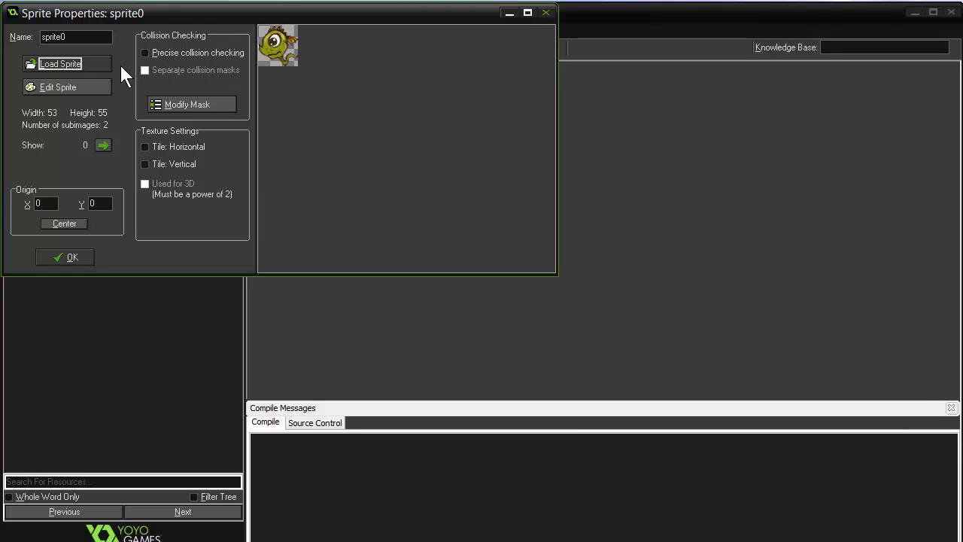
Name the baby dragon sprite spr_baby and save its properties
{"action": "double_click", "coordinate": [53, 37]}
{"action": "type", "text": "spr_"}
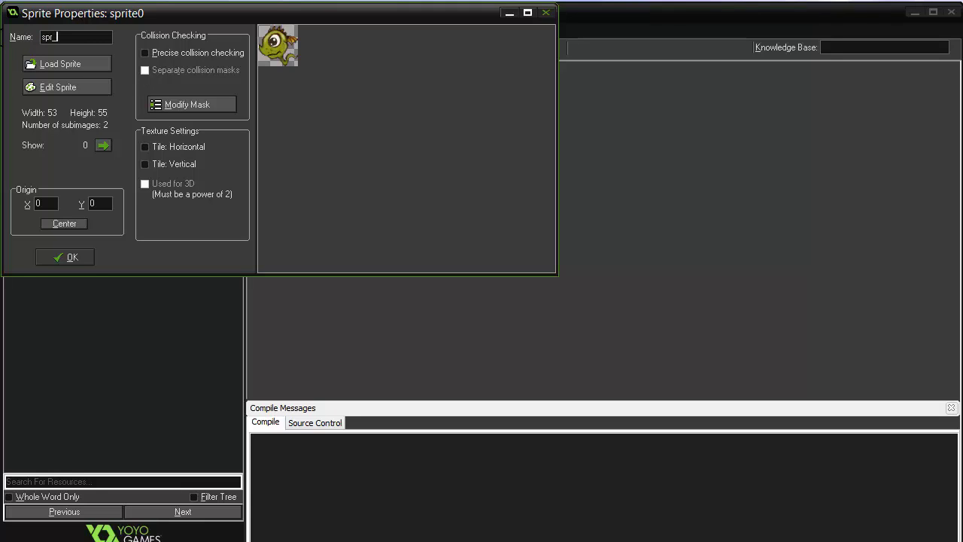
{"action": "type", "text": "baby"}
{"action": "left_click", "coordinate": [60, 257]}
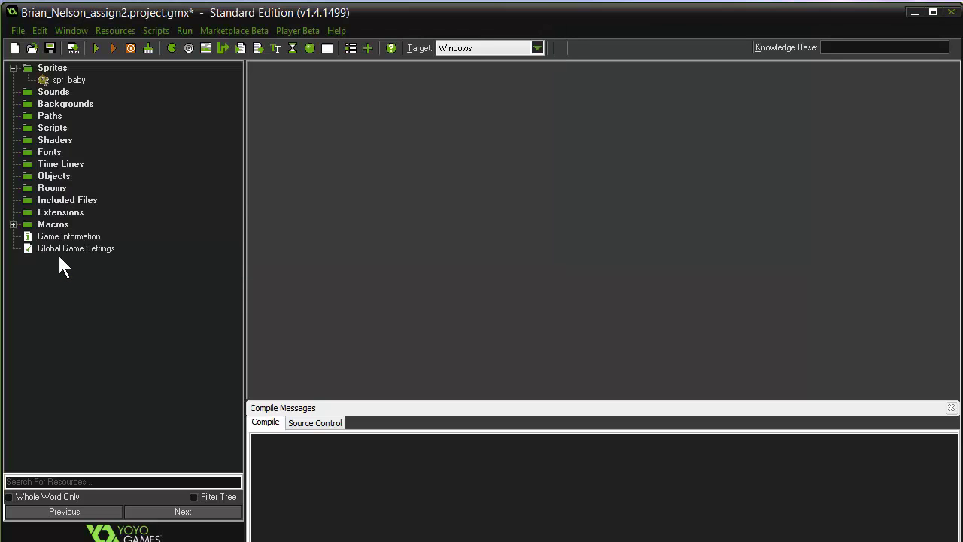
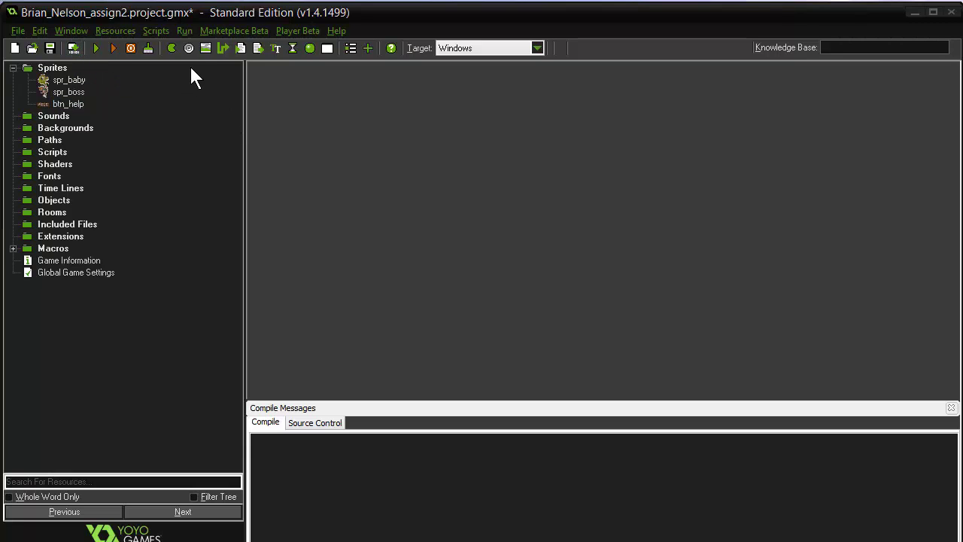
Create a sprite from Button_quit.png and name it btn_quit
{"action": "left_click", "coordinate": [173, 49]}
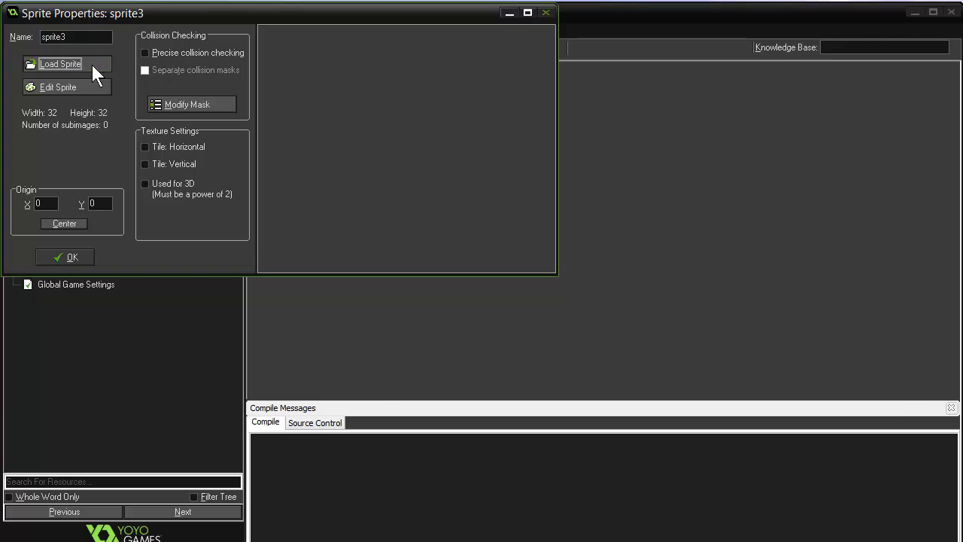
{"action": "left_click", "coordinate": [92, 65]}
{"action": "left_click", "coordinate": [489, 377]}
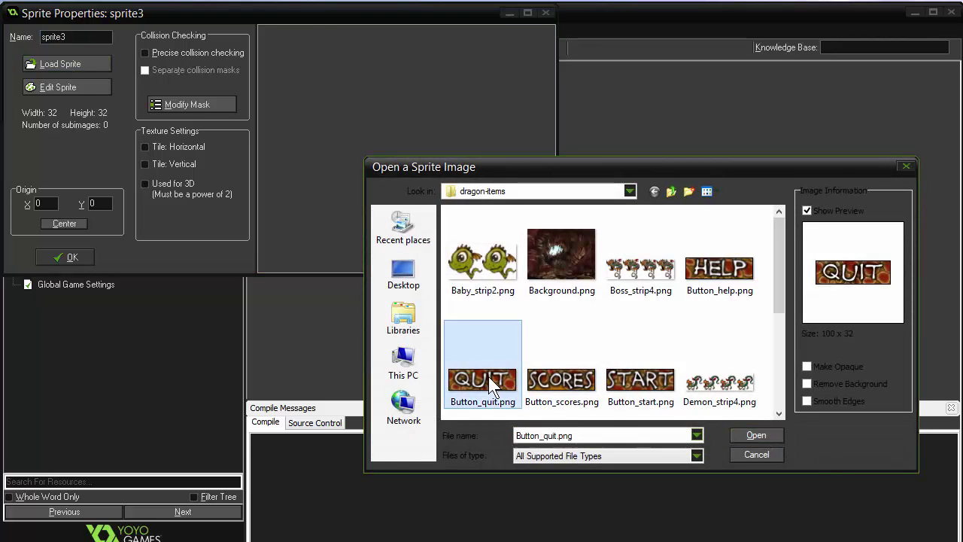
{"action": "double_click", "coordinate": [488, 376]}
{"action": "left_click_drag", "start_coordinate": [69, 37], "coordinate": [28, 38]}
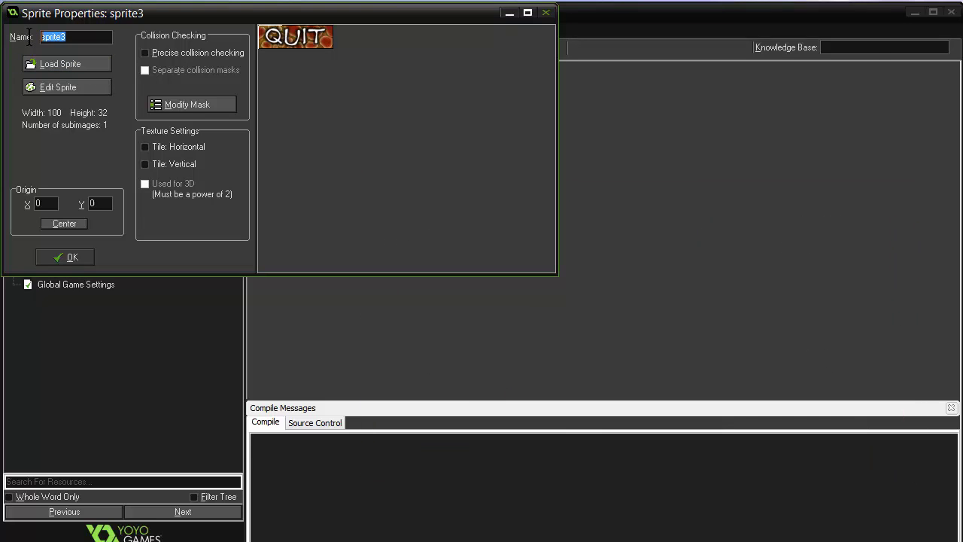
{"action": "type", "text": "btn_quit"}
{"action": "left_click", "coordinate": [45, 257]}
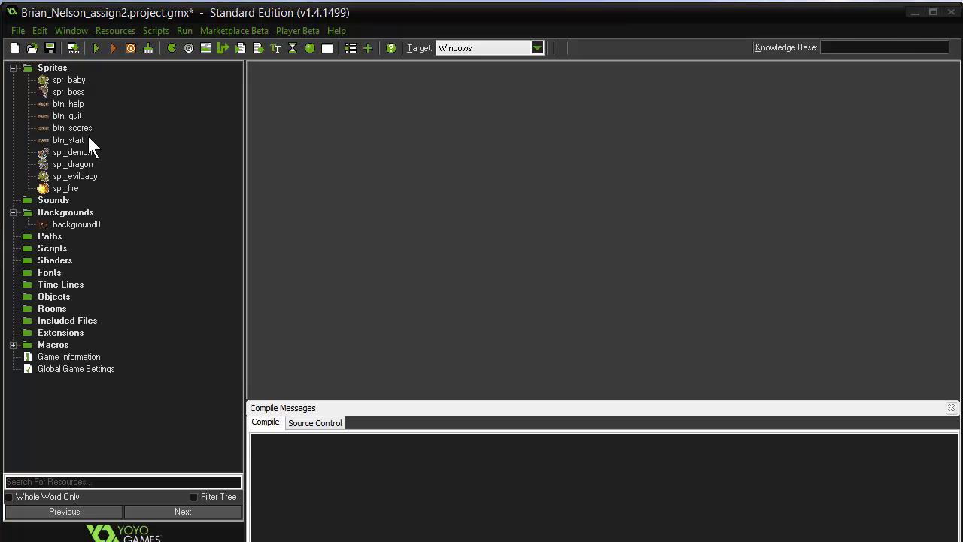
Review the image and texture settings of background0
{"action": "double_click", "coordinate": [65, 226]}
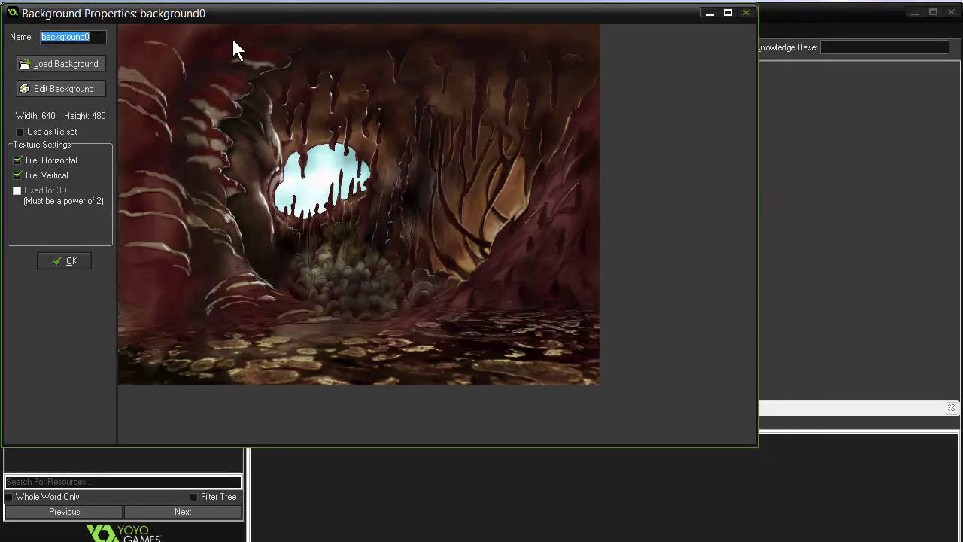
{"action": "left_click", "coordinate": [77, 258]}
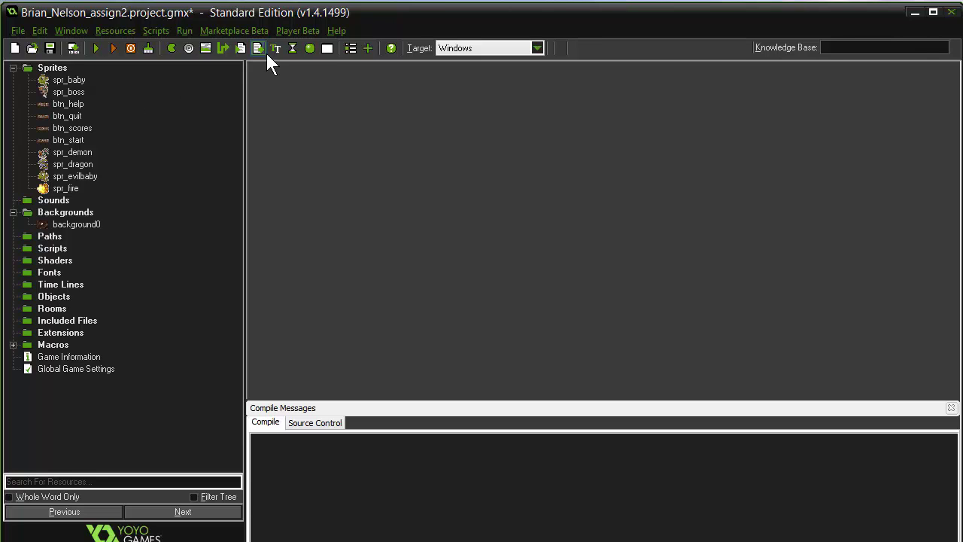
Create an object named obj_boss and assign it the spr_boss sprite
{"action": "left_click", "coordinate": [310, 47]}
{"action": "left_click_drag", "start_coordinate": [257, 21], "coordinate": [408, 86]}
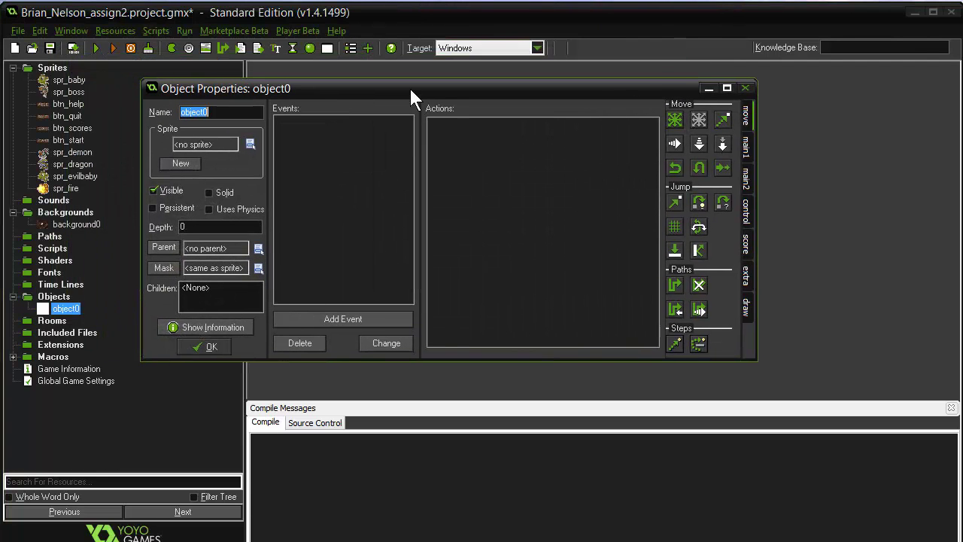
{"action": "type", "text": "obj_"}
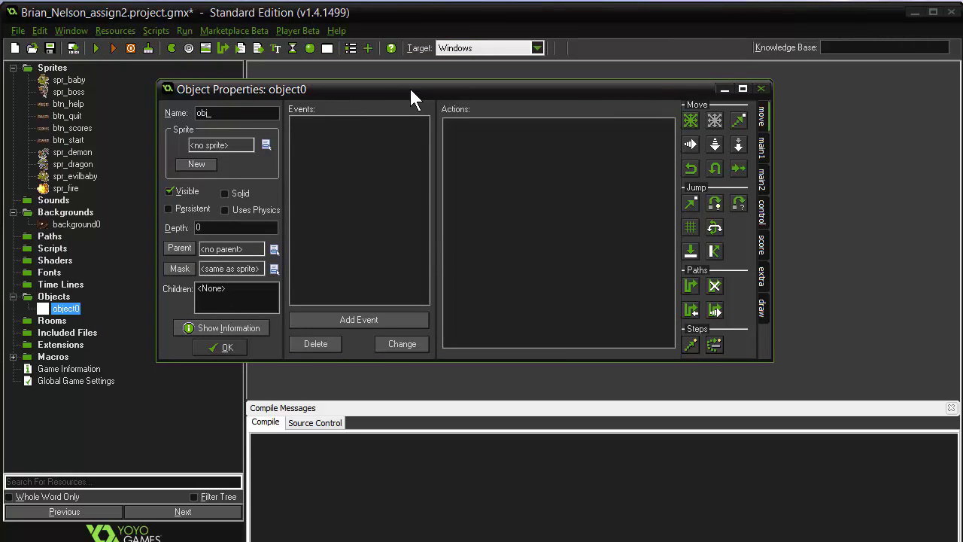
{"action": "type", "text": "boss"}
{"action": "left_click", "coordinate": [265, 145]}
{"action": "left_click", "coordinate": [285, 188]}
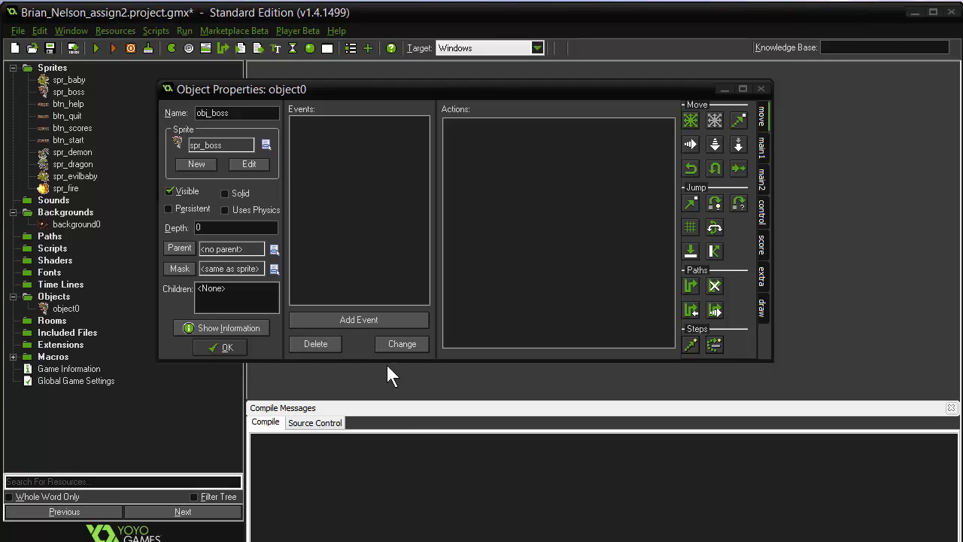
Add a Create event to obj_boss with a Move Fixed action directed upward at speed 8
{"action": "left_click", "coordinate": [371, 319]}
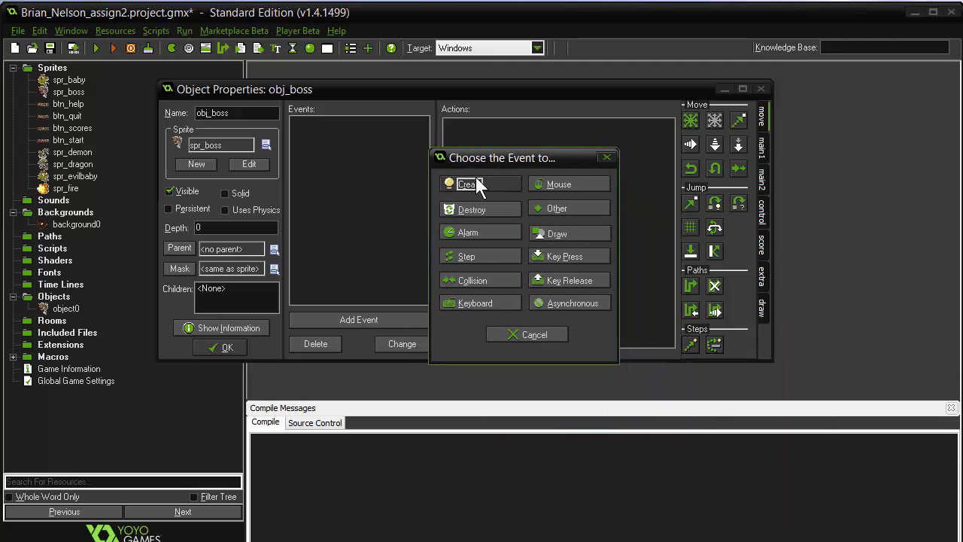
{"action": "left_click", "coordinate": [475, 182]}
{"action": "left_click_drag", "start_coordinate": [688, 120], "coordinate": [583, 169]}
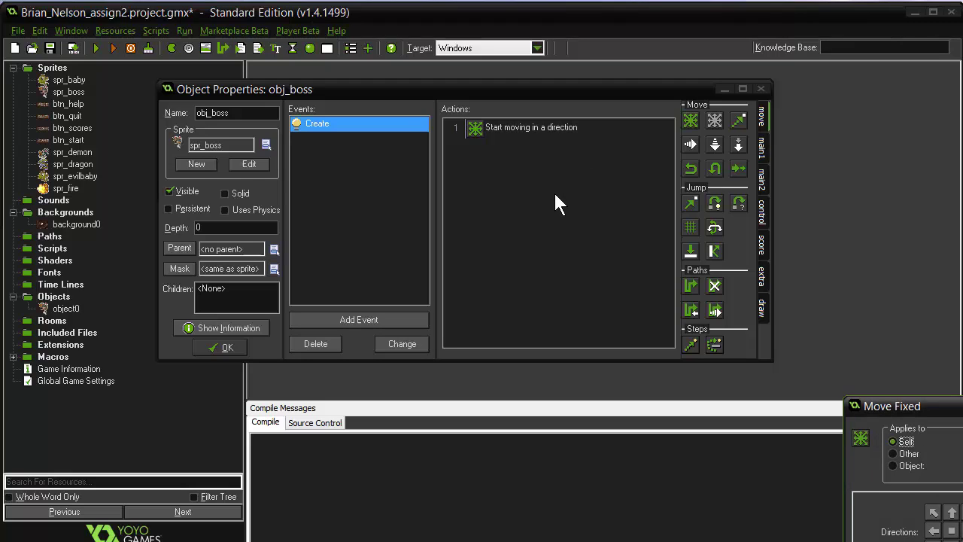
{"action": "left_click_drag", "start_coordinate": [911, 407], "coordinate": [635, 188]}
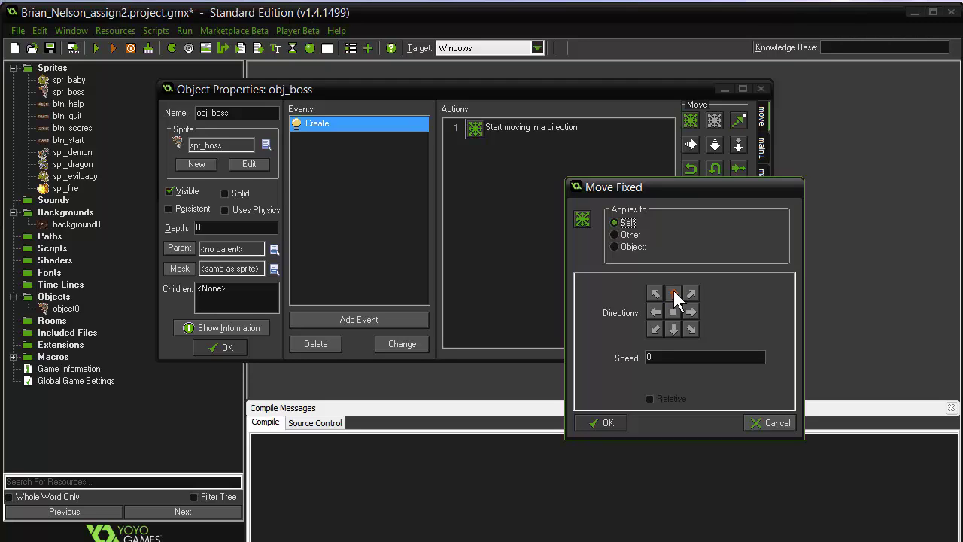
{"action": "key", "text": "Tab"}
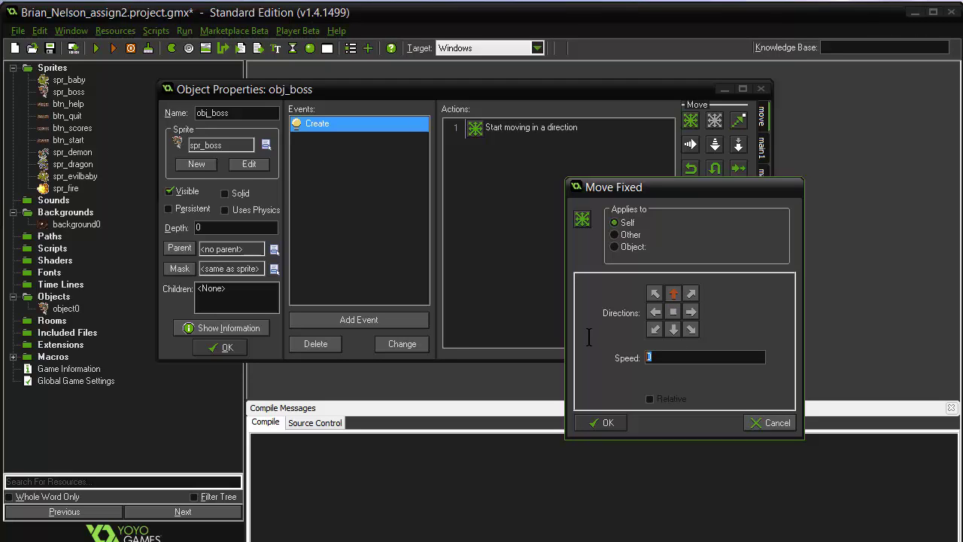
{"action": "type", "text": "8"}
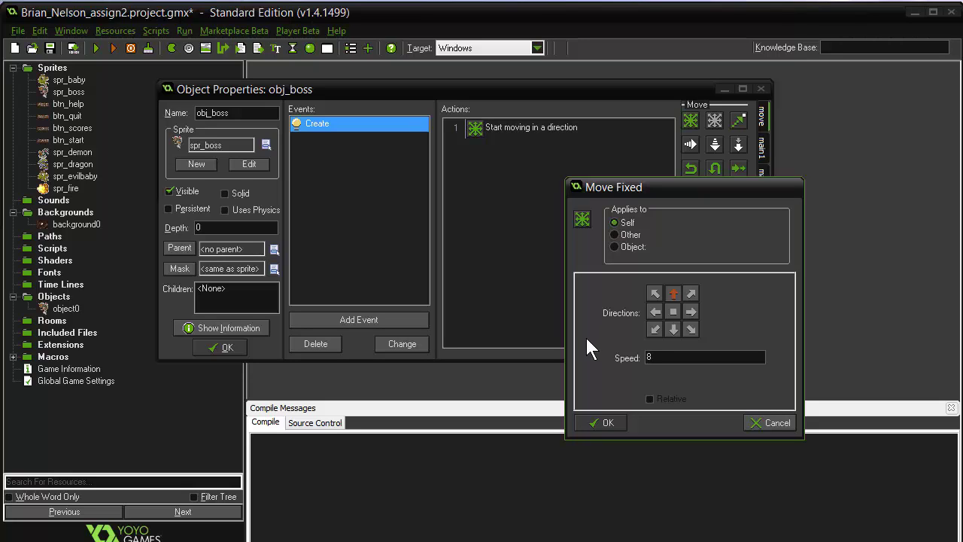
{"action": "left_click", "coordinate": [596, 422]}
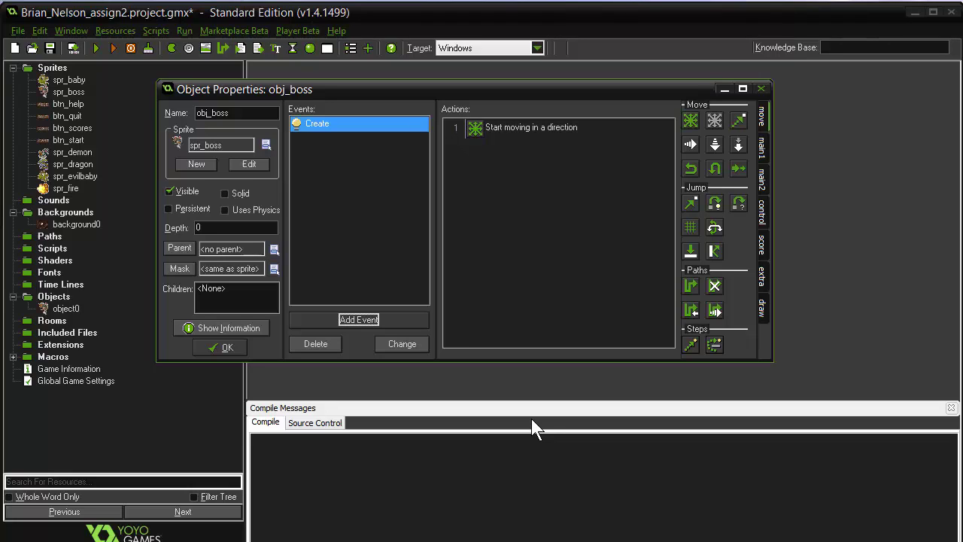
Add an Intersect Boundary event to obj_boss with a Reverse Vertical action applied to Self, and save the object
{"action": "left_click", "coordinate": [374, 319]}
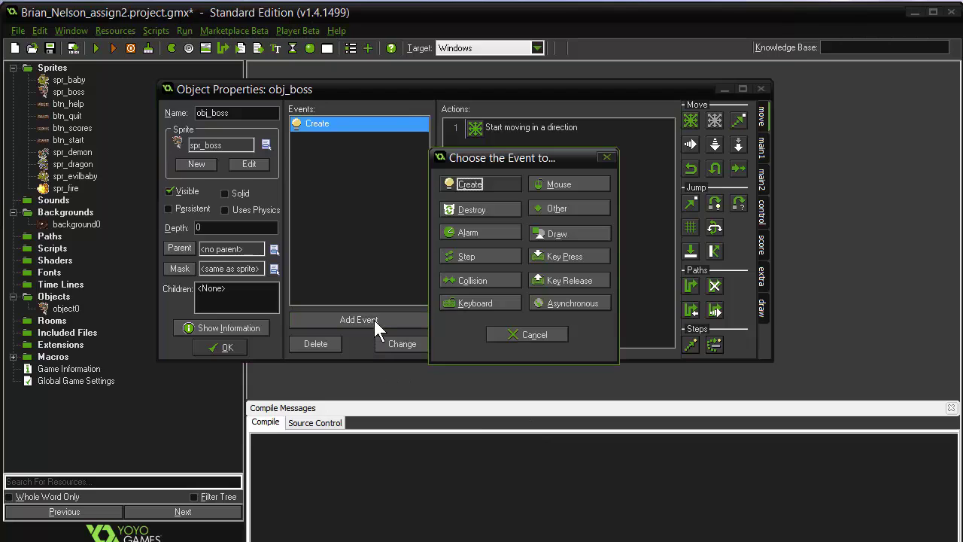
{"action": "left_click", "coordinate": [554, 208]}
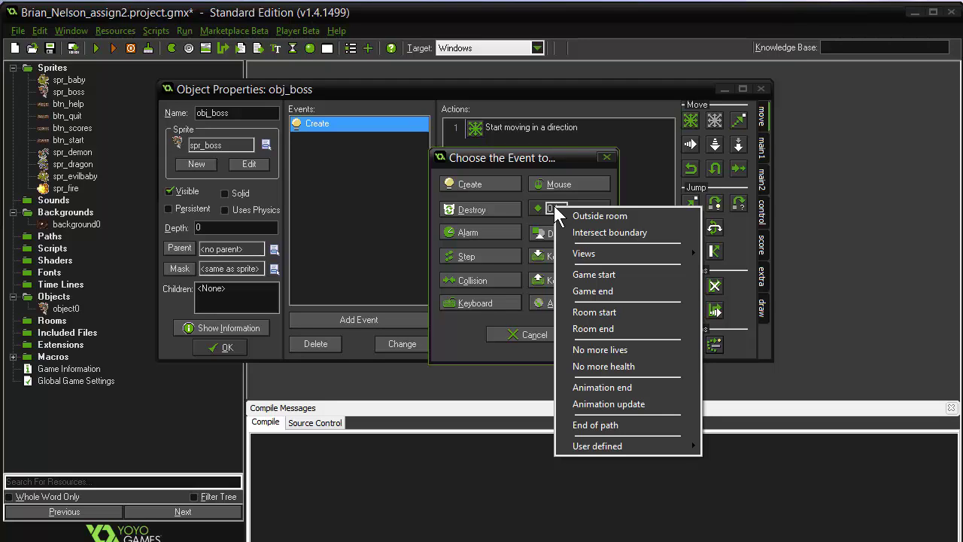
{"action": "left_click", "coordinate": [572, 228]}
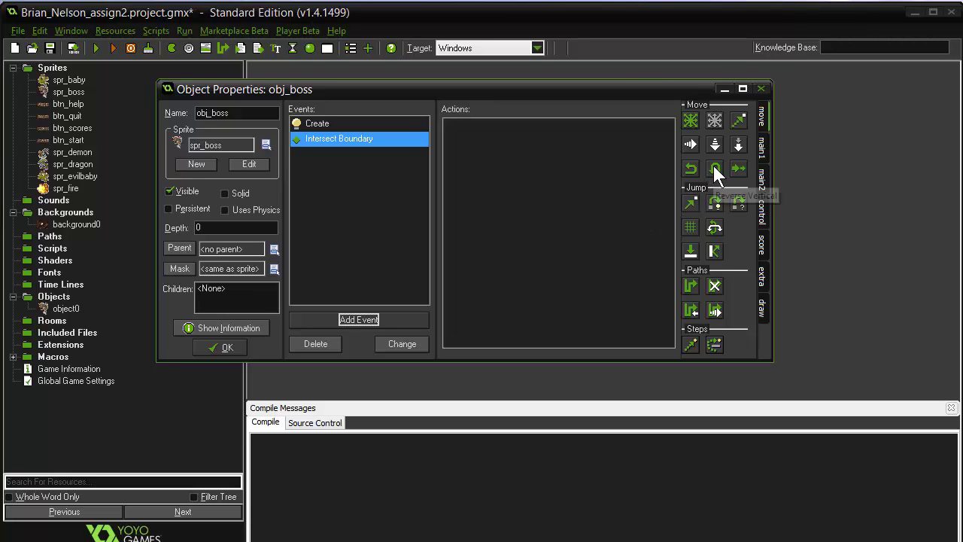
{"action": "left_click_drag", "start_coordinate": [714, 166], "coordinate": [553, 188]}
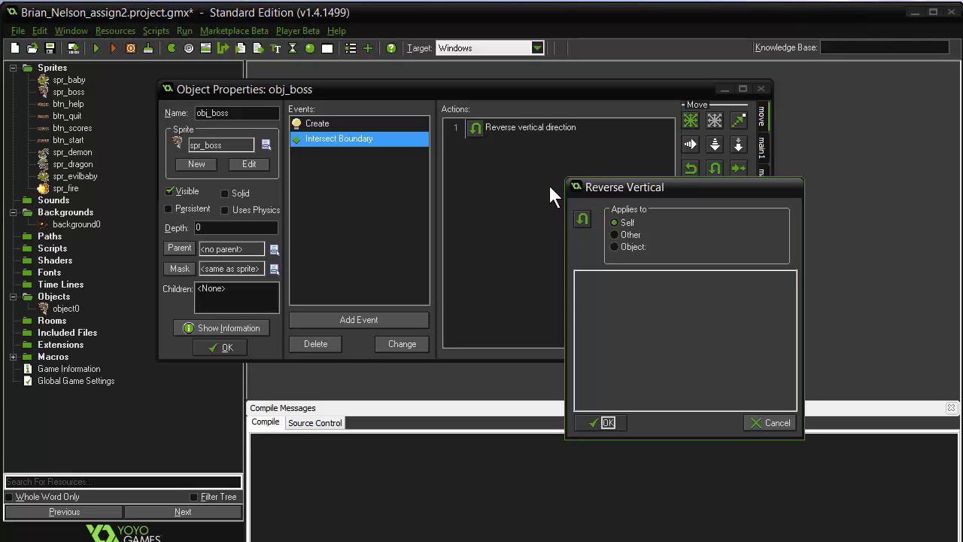
{"action": "left_click", "coordinate": [604, 423]}
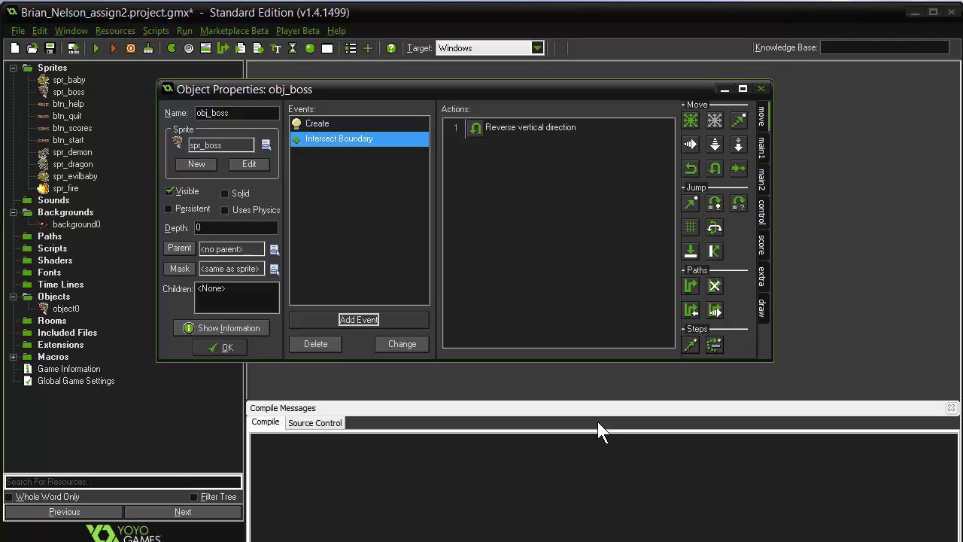
{"action": "left_click", "coordinate": [226, 348]}
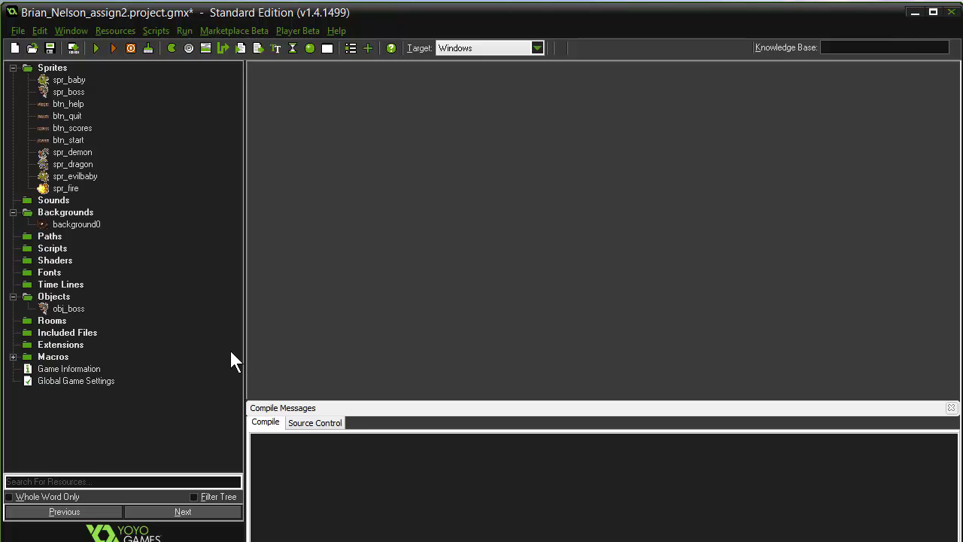
Create an object named obj_dragon and assign it the spr_dragon sprite
{"action": "left_click", "coordinate": [307, 49]}
{"action": "type", "text": "obj_"}
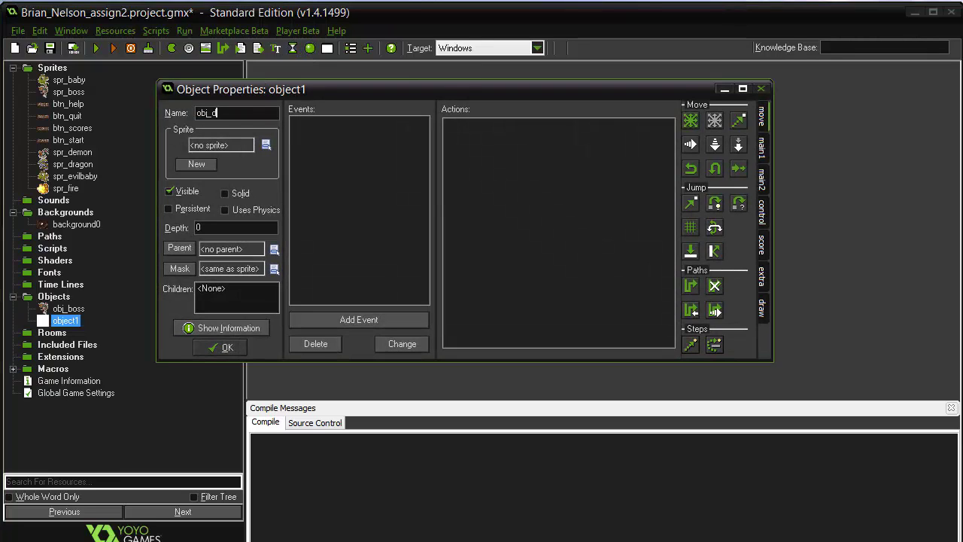
{"action": "type", "text": "d"}
{"action": "type", "text": "on"}
{"action": "left_click", "coordinate": [265, 144]}
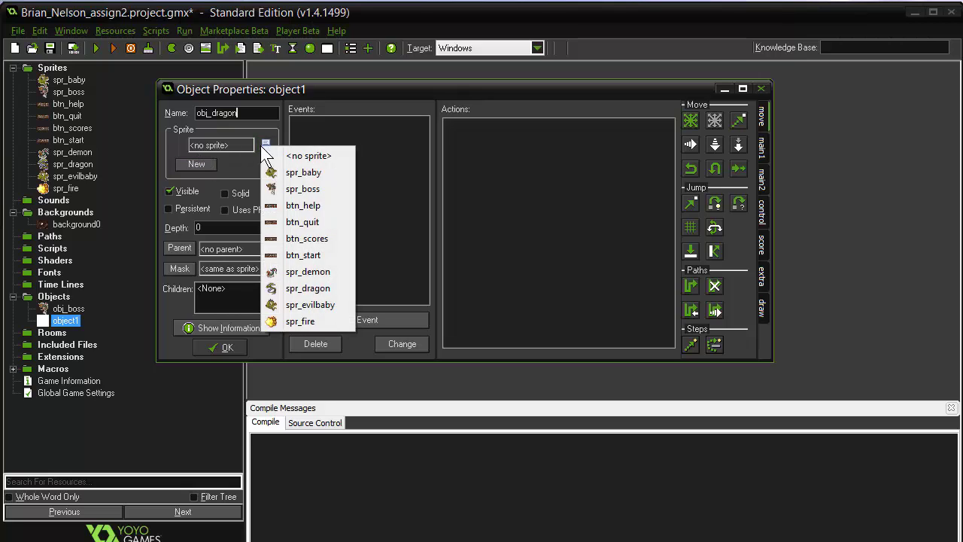
{"action": "left_click", "coordinate": [271, 288]}
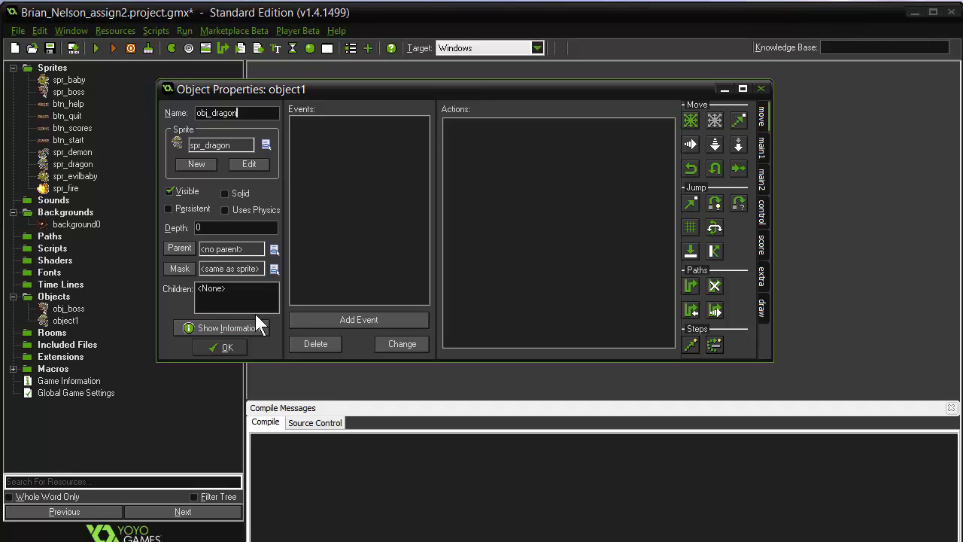
Add a Keyboard <Up> event to obj_dragon with a Move Fixed action directed upward at speed 16
{"action": "left_click", "coordinate": [316, 322]}
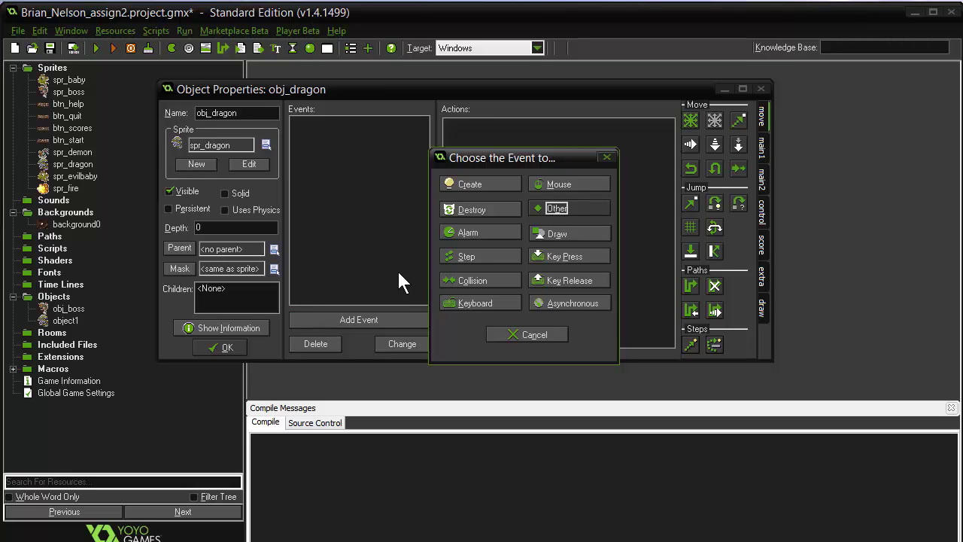
{"action": "left_click", "coordinate": [454, 300]}
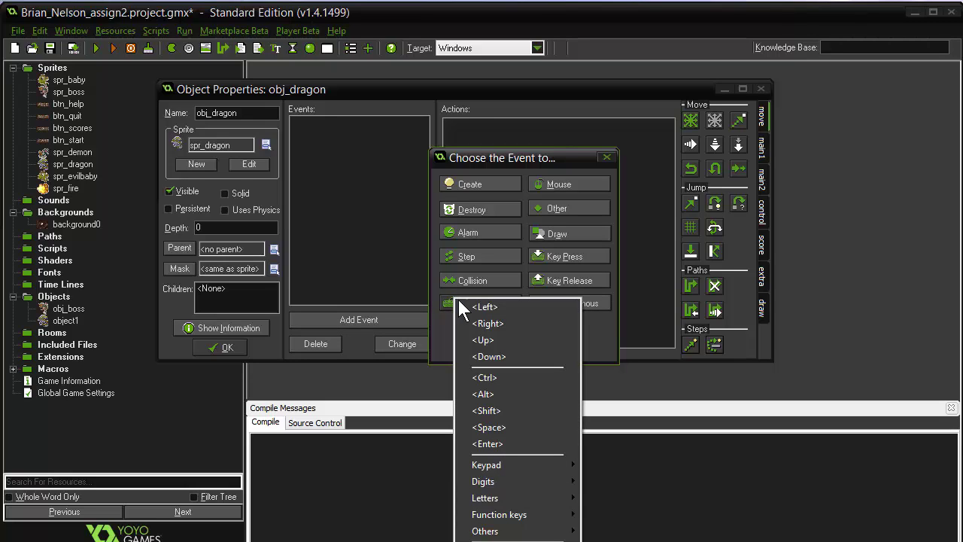
{"action": "left_click", "coordinate": [481, 339]}
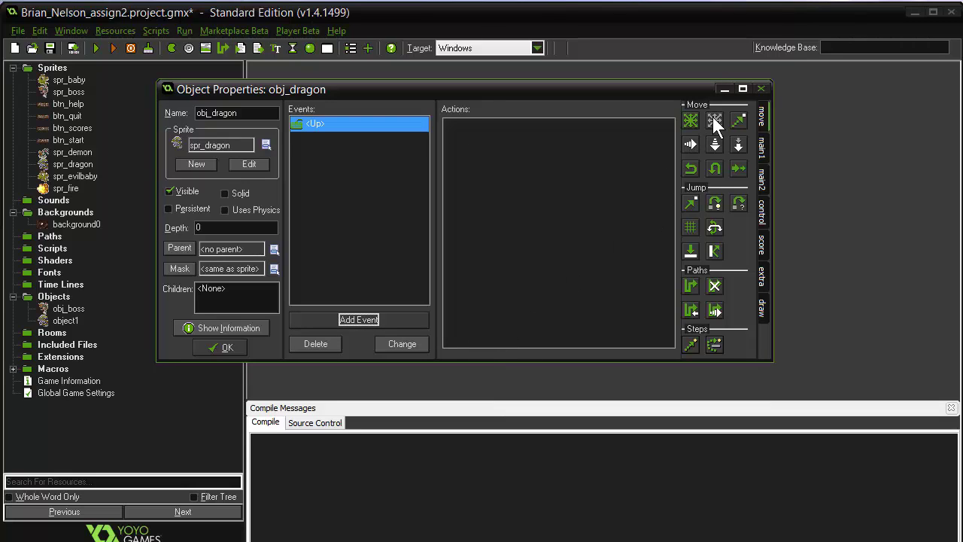
{"action": "left_click_drag", "start_coordinate": [690, 119], "coordinate": [586, 159]}
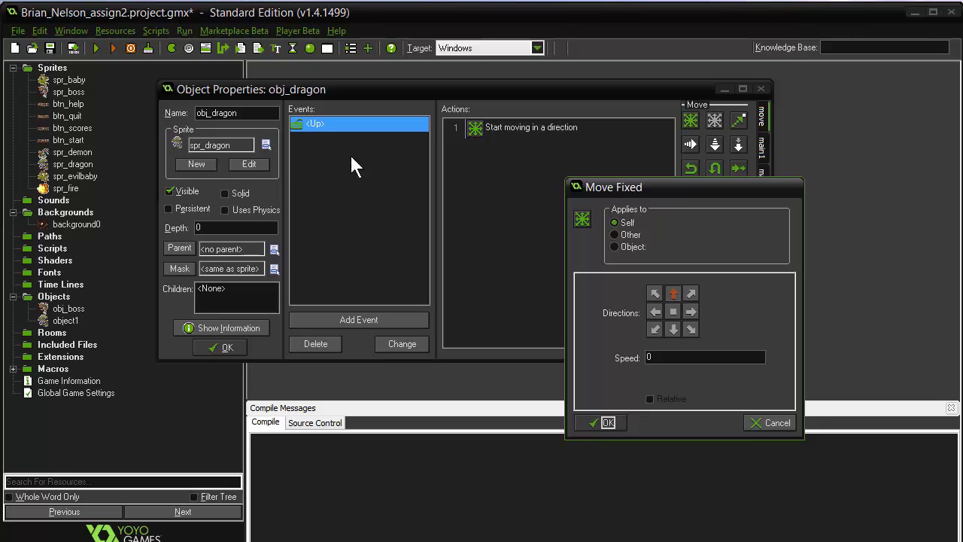
{"action": "double_click", "coordinate": [678, 360]}
{"action": "type", "text": "16"}
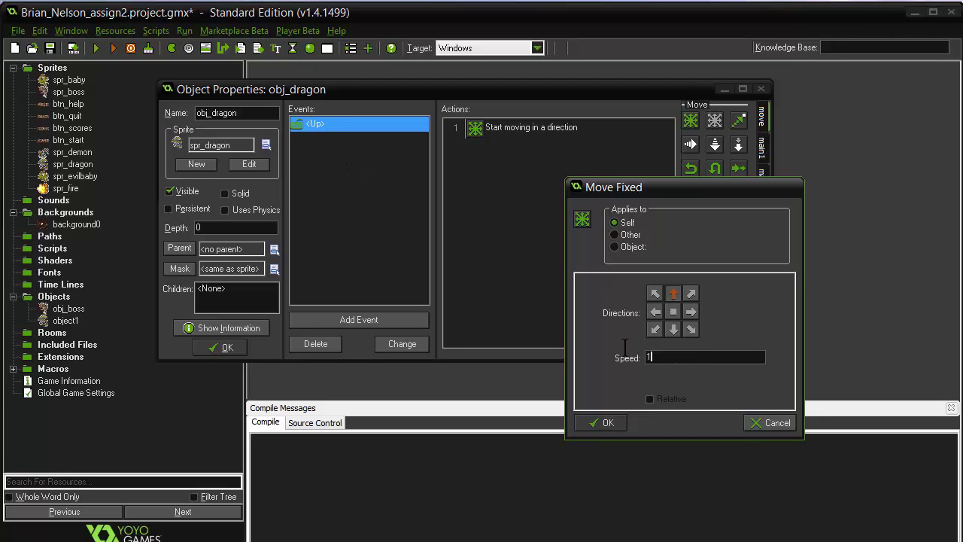